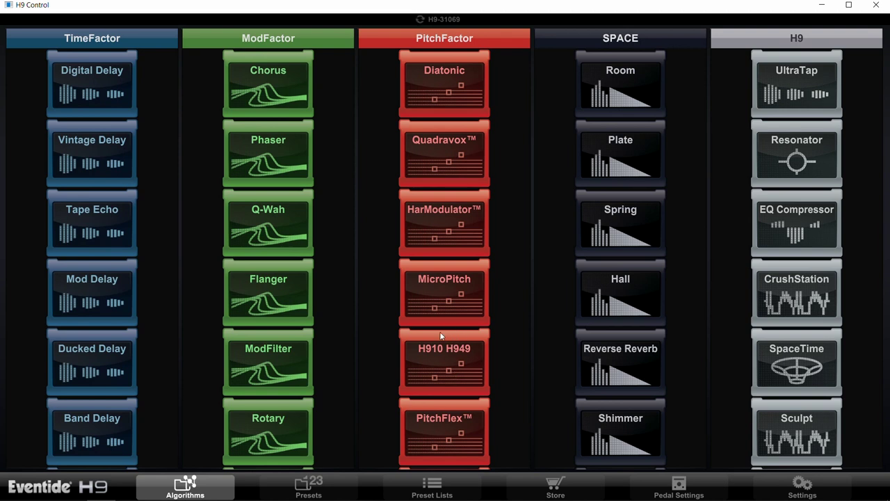
Set Bypass Enabled to Yes in the pedal's General Settings
left_click(681, 492)
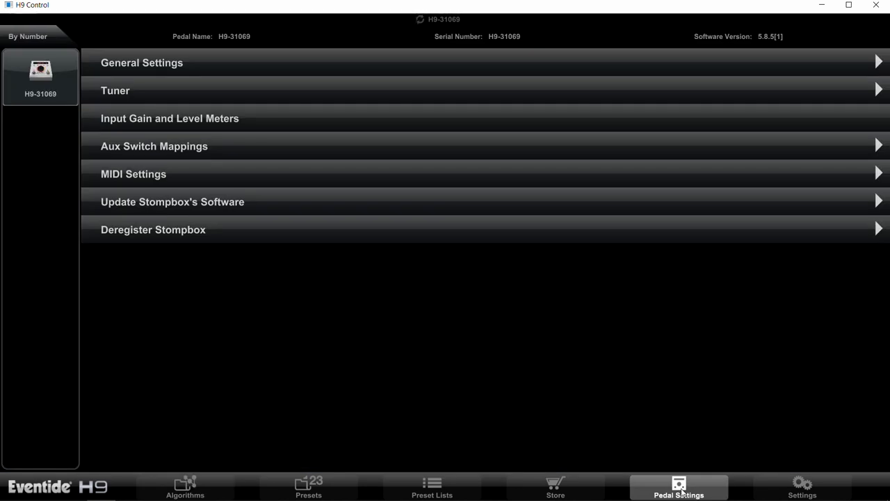
left_click(356, 61)
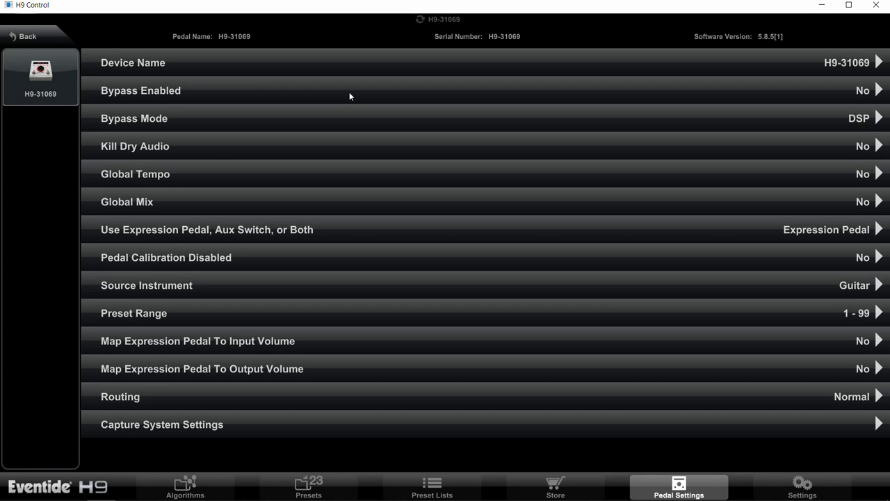
left_click(349, 92)
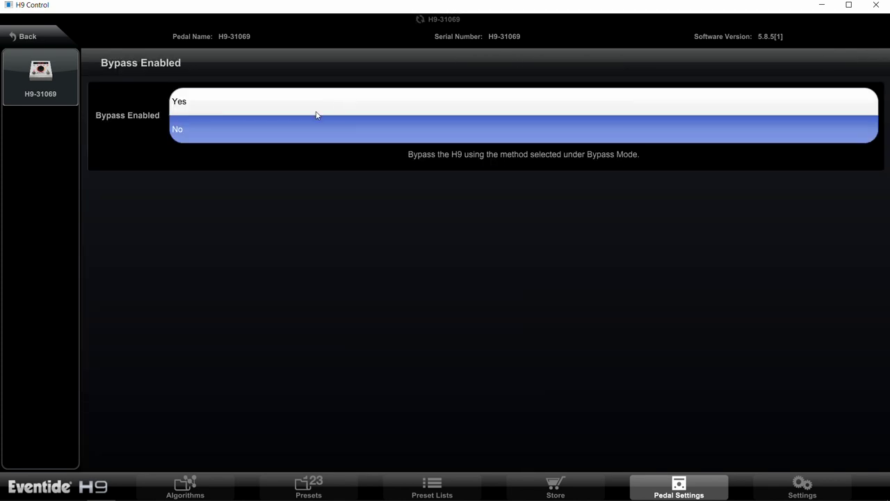
left_click(323, 106)
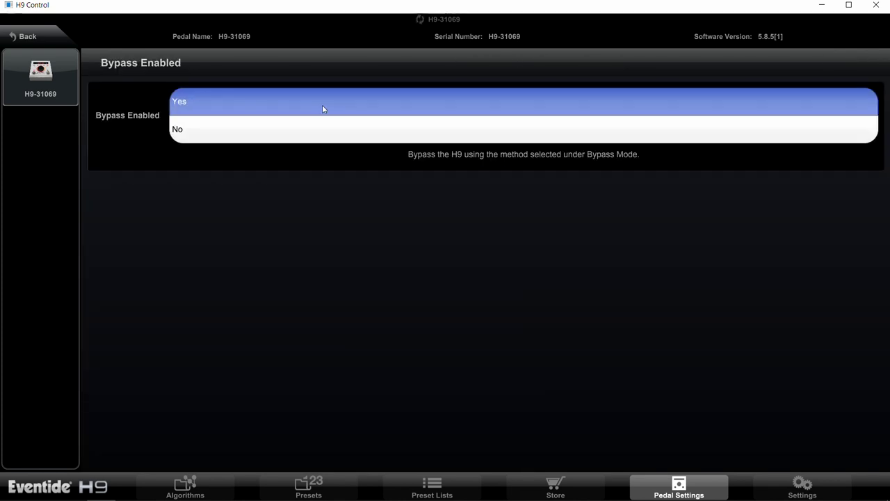
left_click(27, 36)
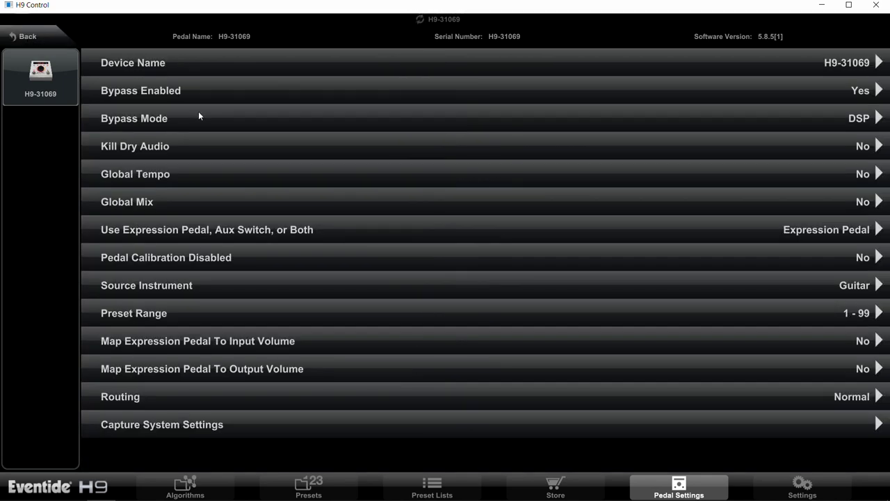
Confirm Bypass Mode remains DSP and Routing remains Normal
left_click(195, 119)
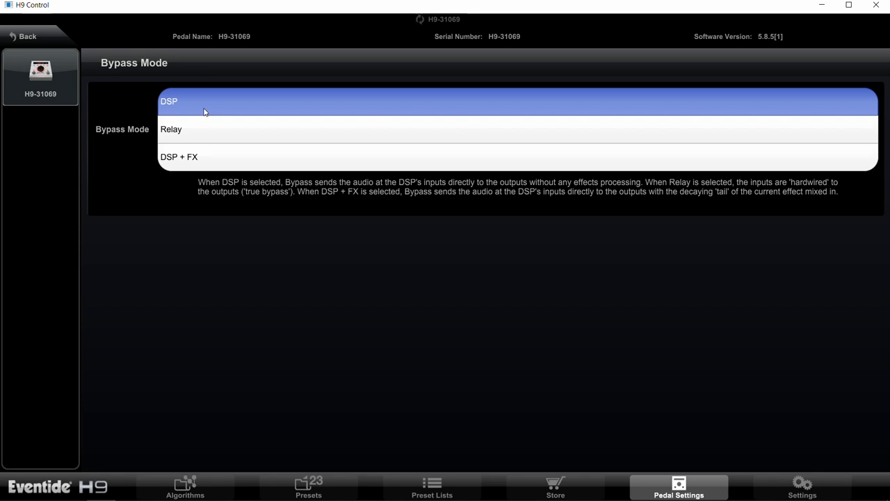
left_click(29, 38)
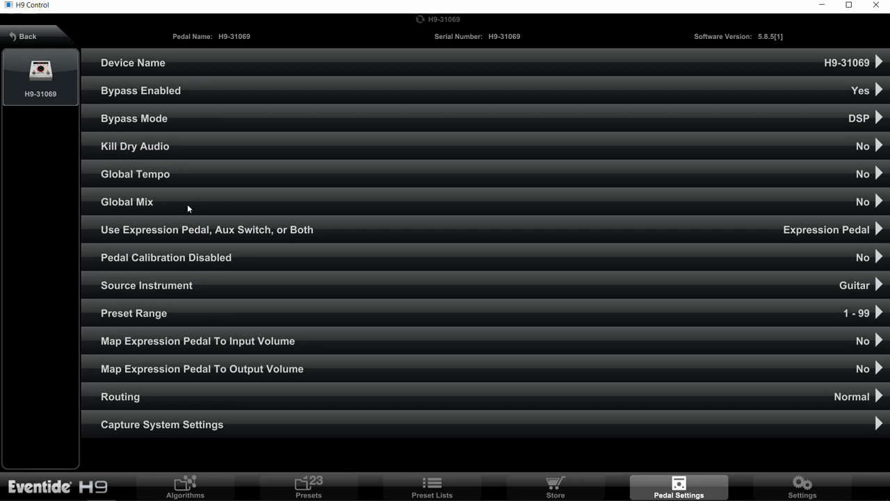
left_click(242, 399)
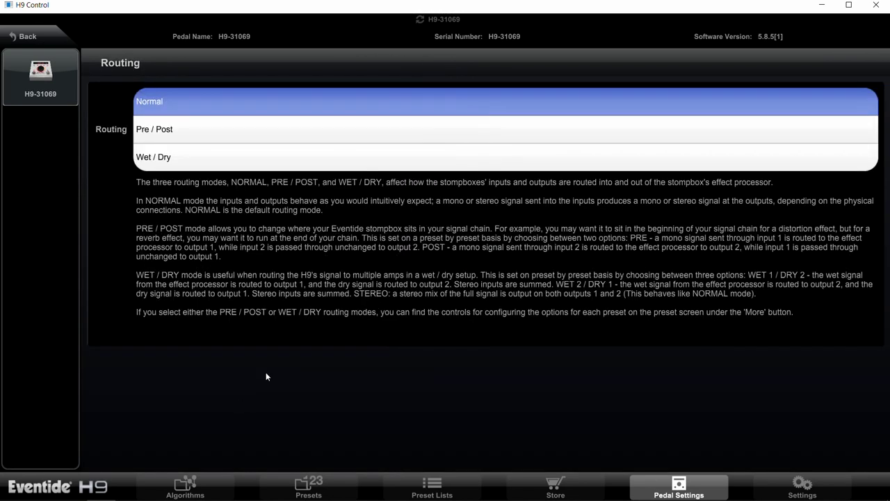
left_click(28, 37)
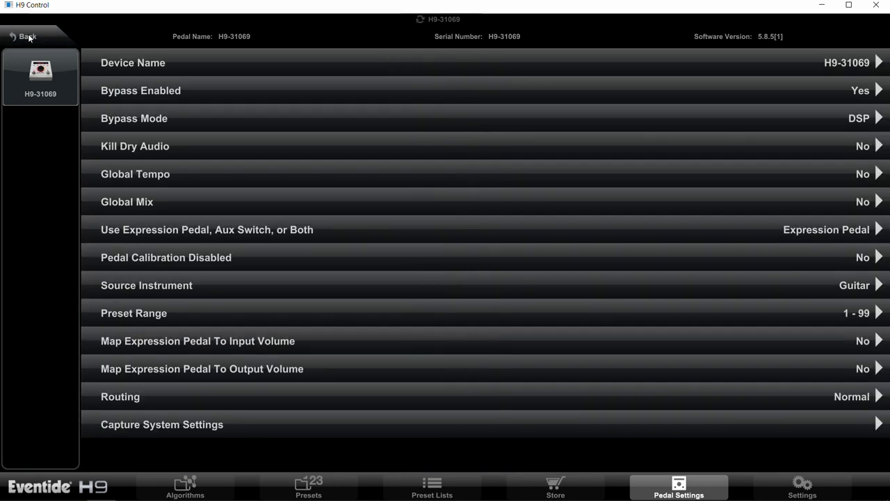
Set the MIDI Receive Channel to Channel 14, then bring up the pedal-function CC assignments
left_click(28, 36)
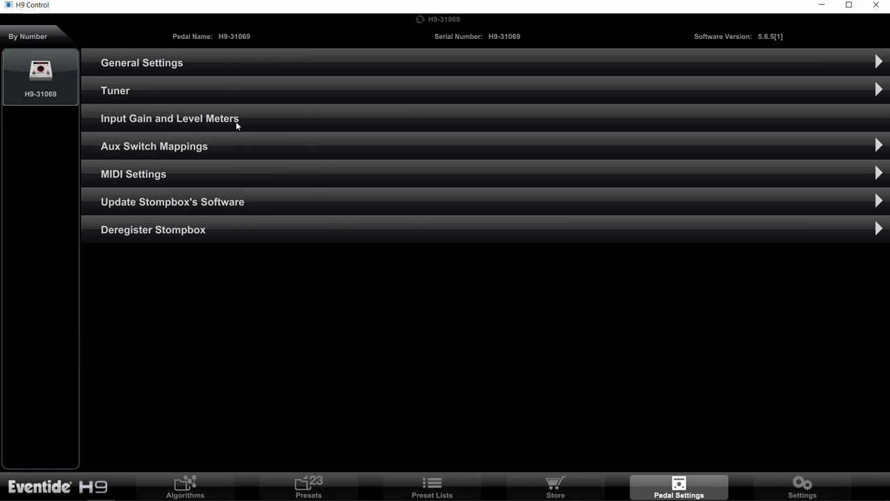
left_click(206, 175)
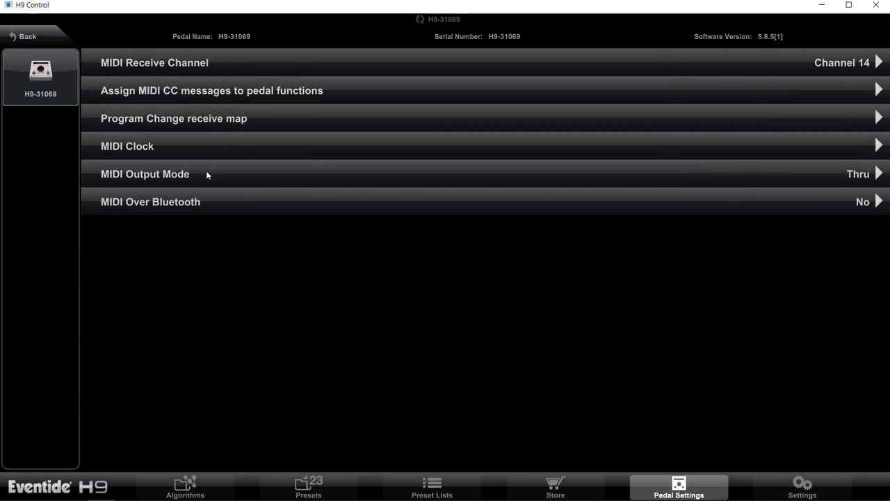
left_click(187, 61)
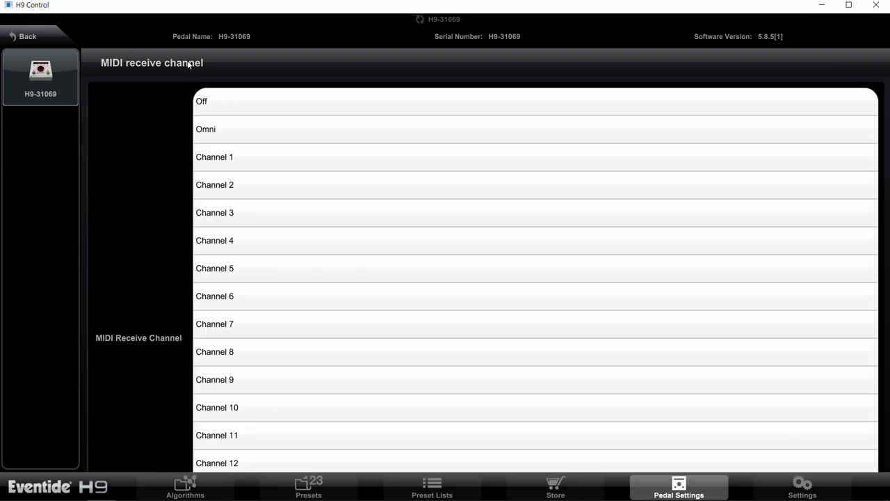
scroll(271, 348, "down", 2)
left_click(277, 395)
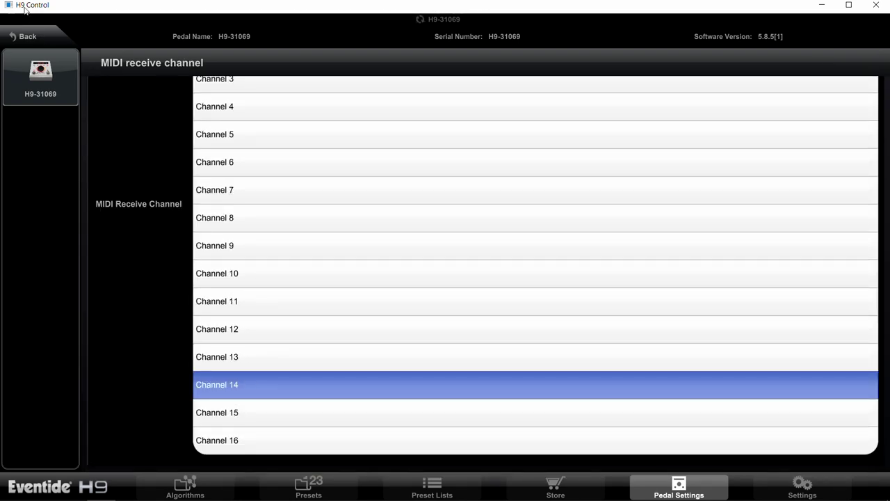
left_click(26, 36)
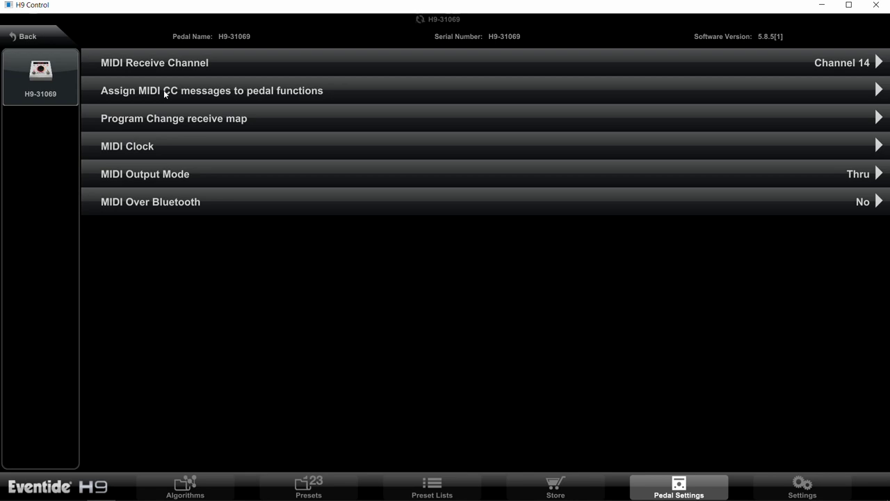
left_click(165, 94)
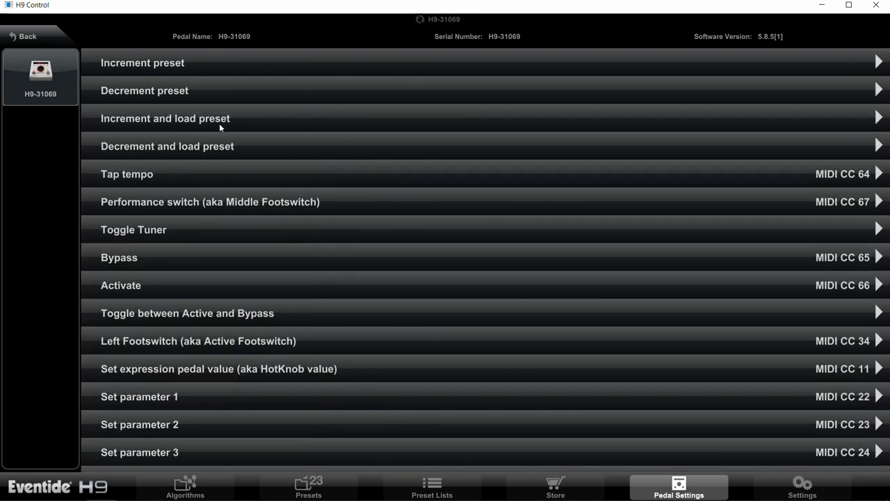
left_click(232, 172)
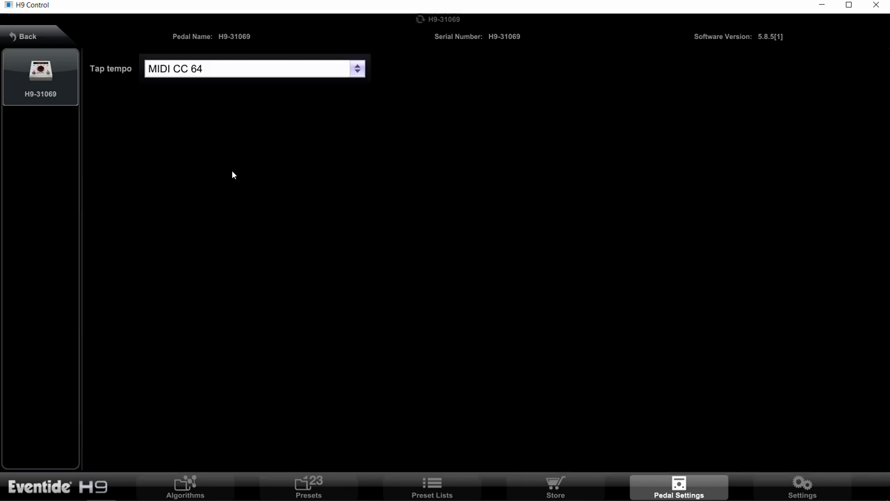
left_click(210, 71)
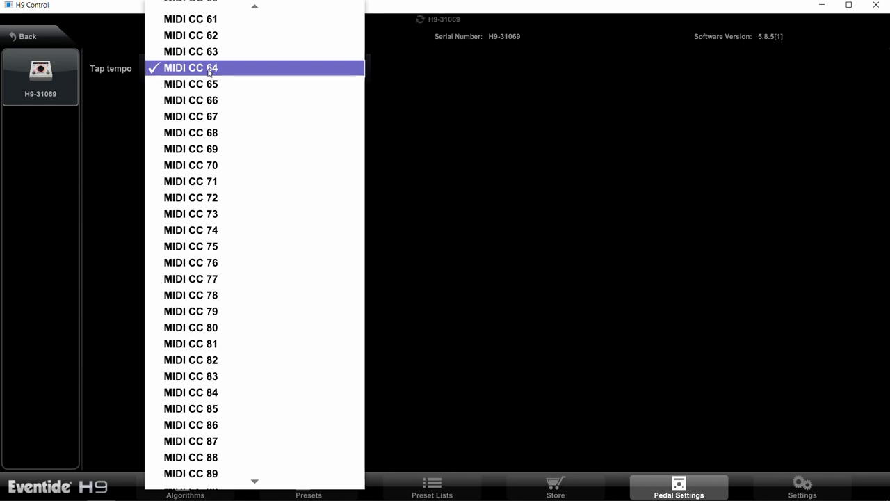
left_click(30, 37)
left_click(30, 36)
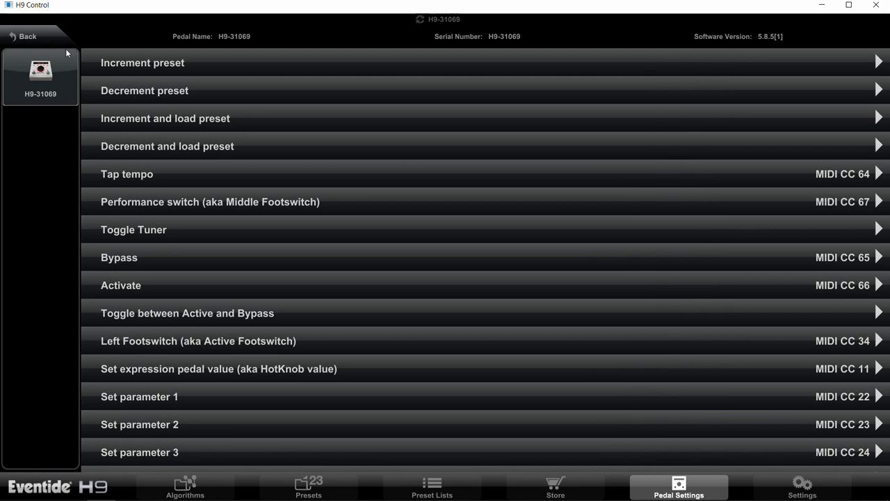
left_click(225, 202)
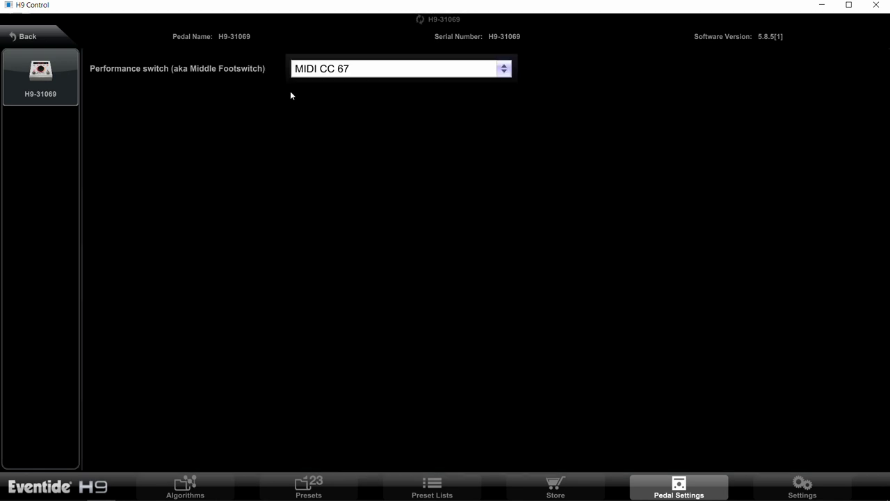
left_click(26, 36)
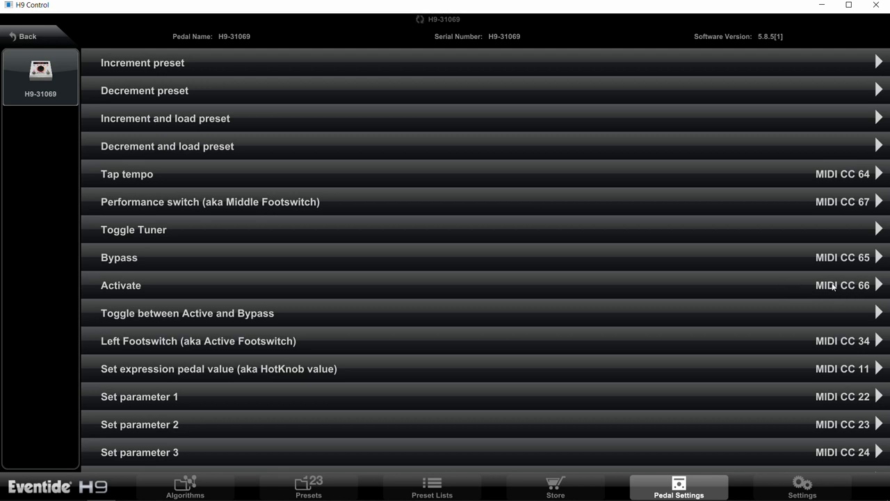
scroll(472, 243, "down", 5)
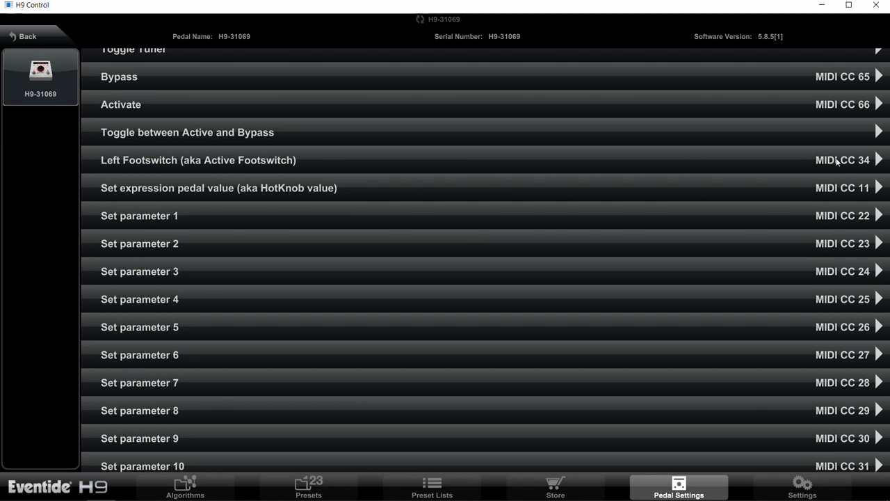
left_click(555, 196)
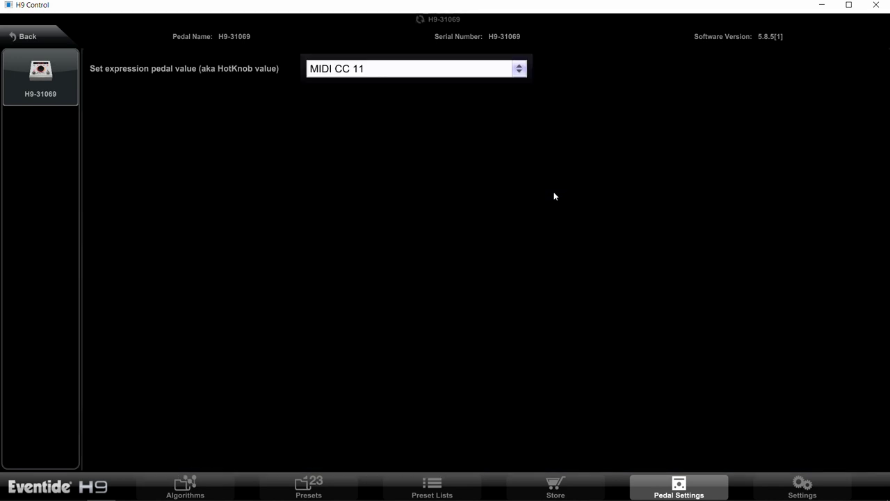
left_click(354, 68)
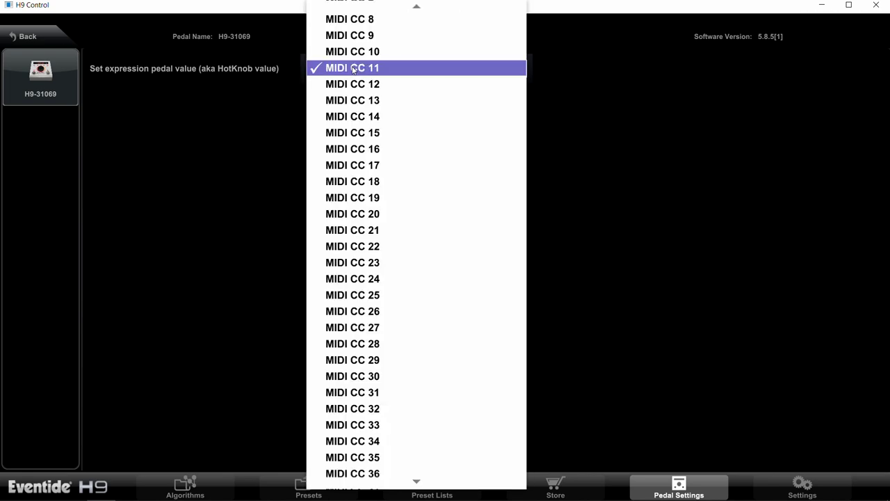
left_click(354, 68)
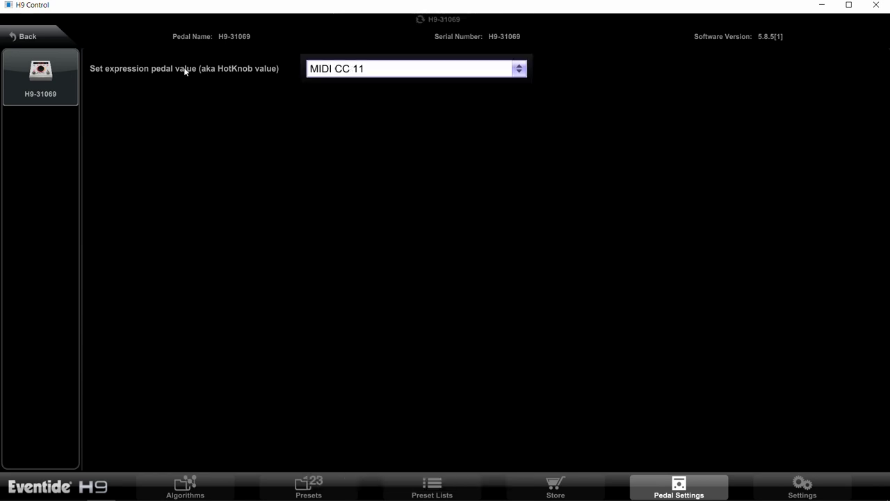
left_click(45, 34)
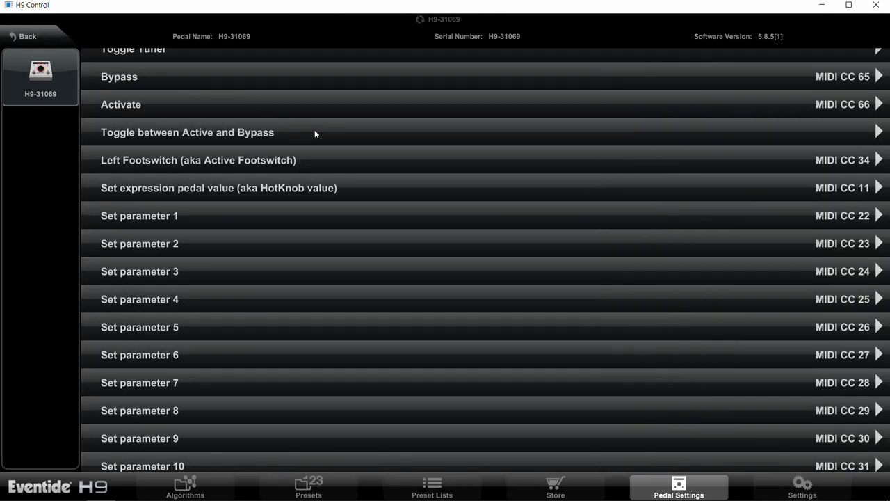
Scroll the CC assignment list down to the Looper rows (Record CC 50, Play CC 51)
scroll(315, 130, "down", 1)
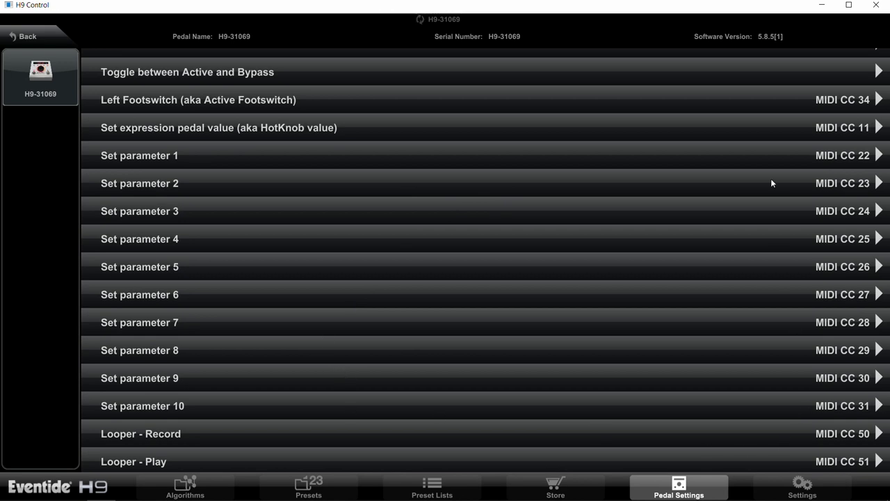
Scroll to the end of the CC list and confirm Looper - Record uses MIDI CC 50
scroll(554, 238, "down", 5)
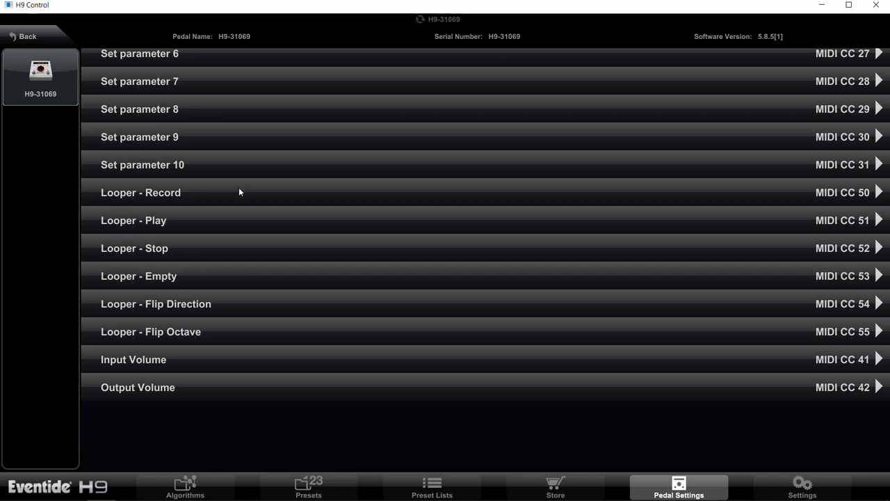
left_click(853, 193)
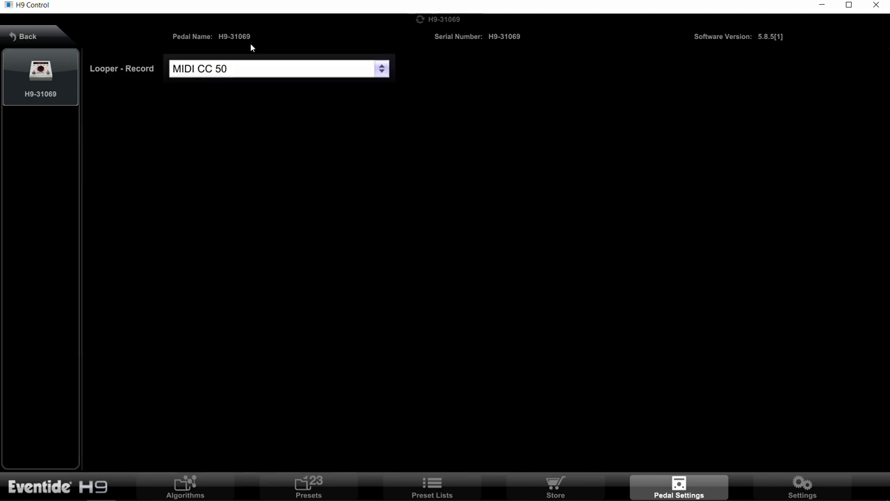
left_click(21, 36)
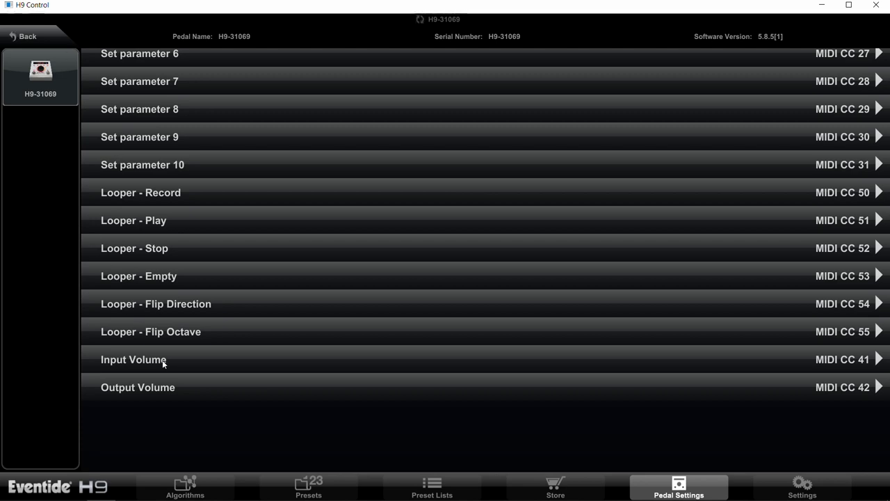
Verify MIDI input clock, clock filter and output clock are all set to No
left_click(28, 37)
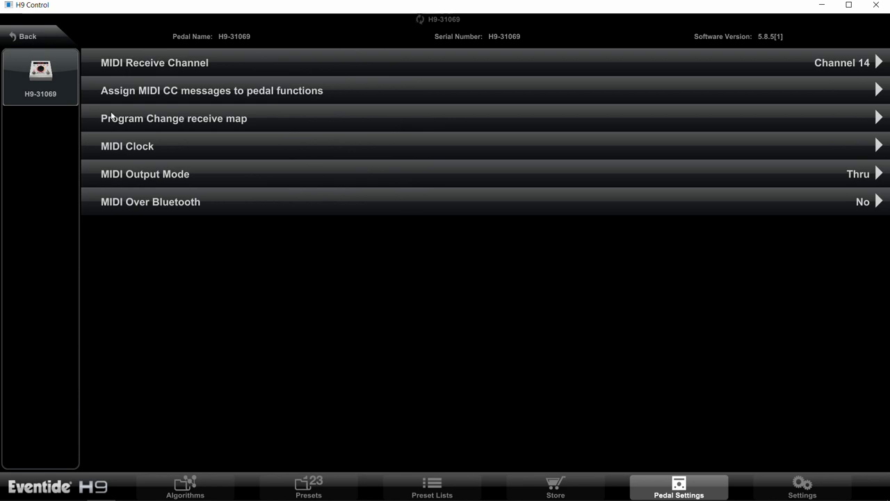
left_click(161, 145)
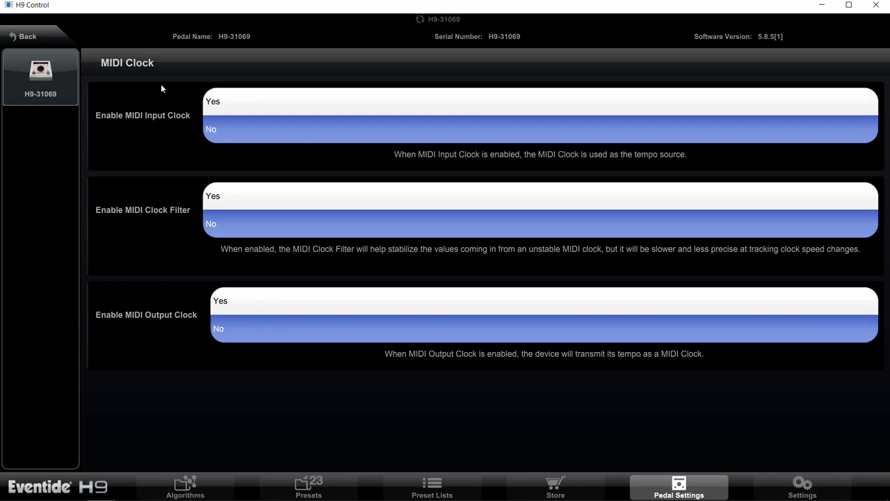
left_click(30, 39)
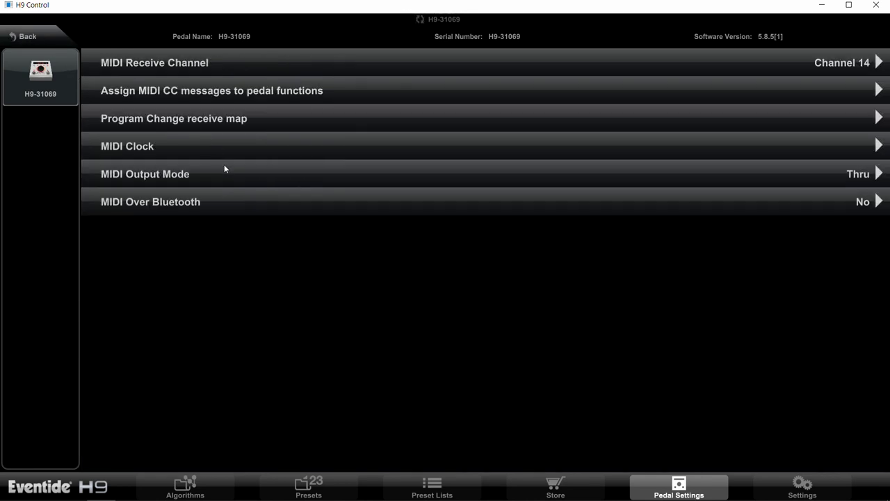
left_click(177, 175)
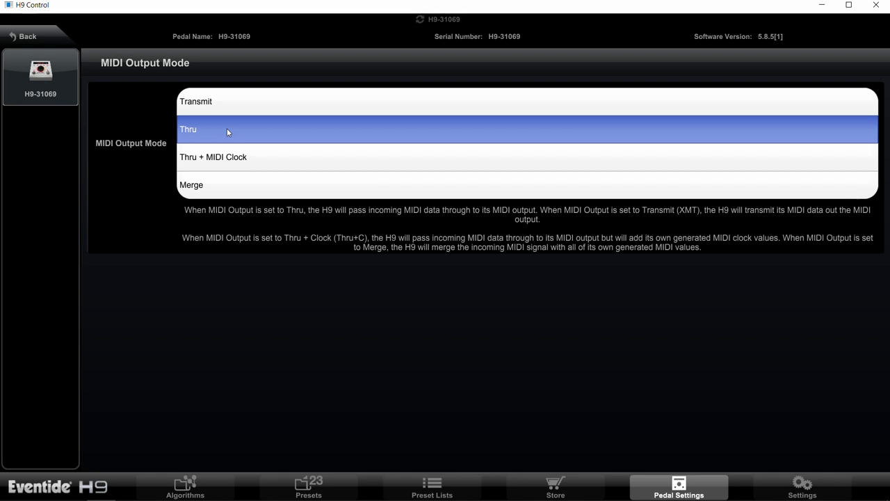
Leave MIDI Output Mode at Thru and return to the main Pedal Settings list
left_click(14, 36)
left_click(27, 37)
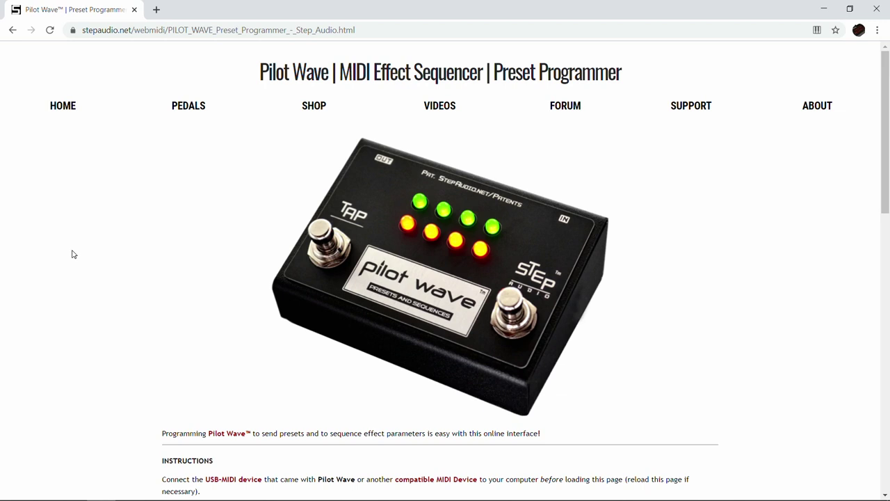
Map CC 1 to the Eventide PF PitchFlex's Pitch A - Heel parameter
left_click(191, 135)
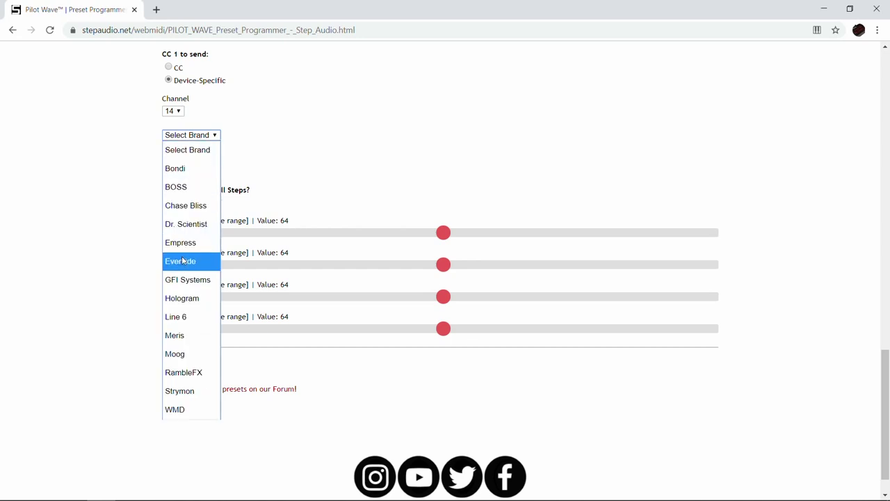
left_click(182, 259)
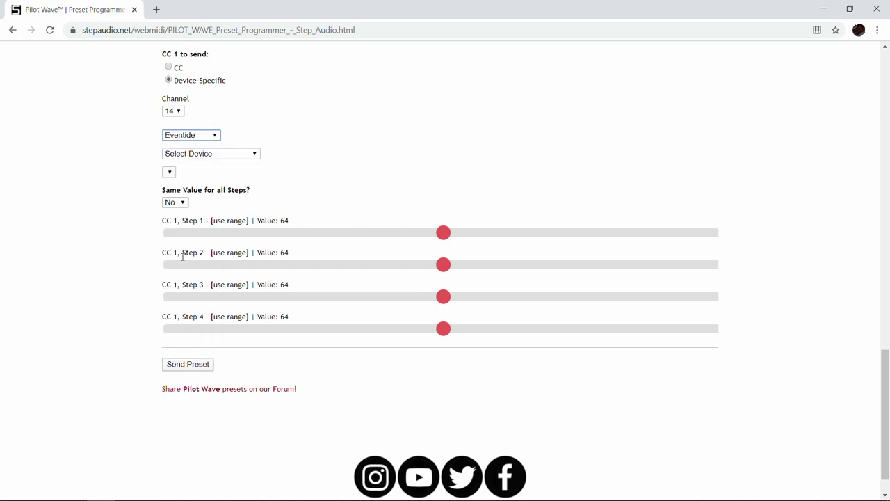
left_click(203, 153)
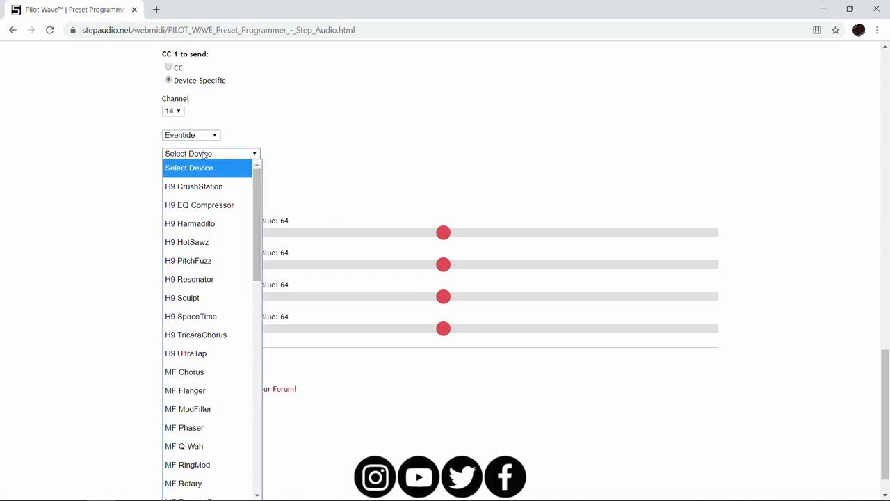
scroll(182, 251, "down", 9)
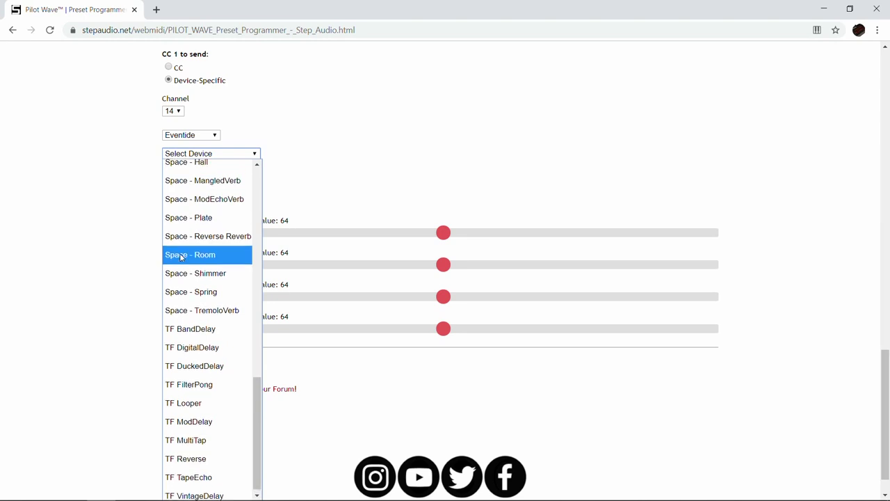
scroll(181, 255, "up", 4)
left_click(188, 277)
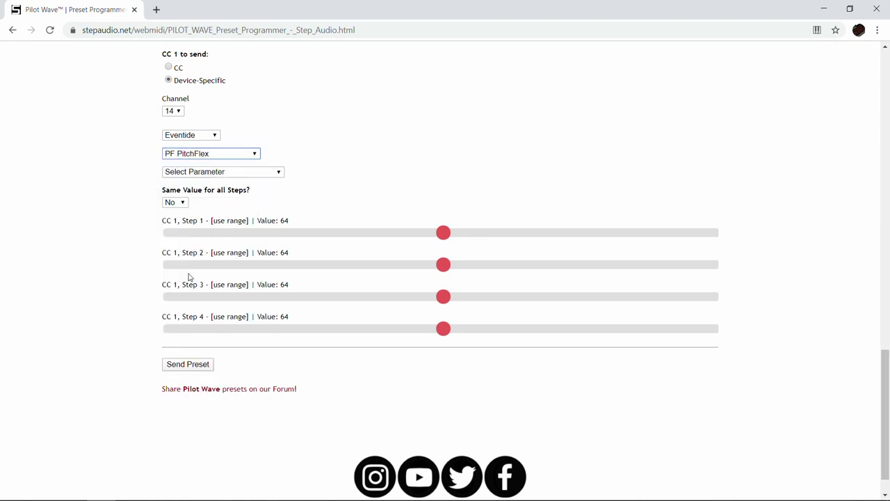
left_click(205, 174)
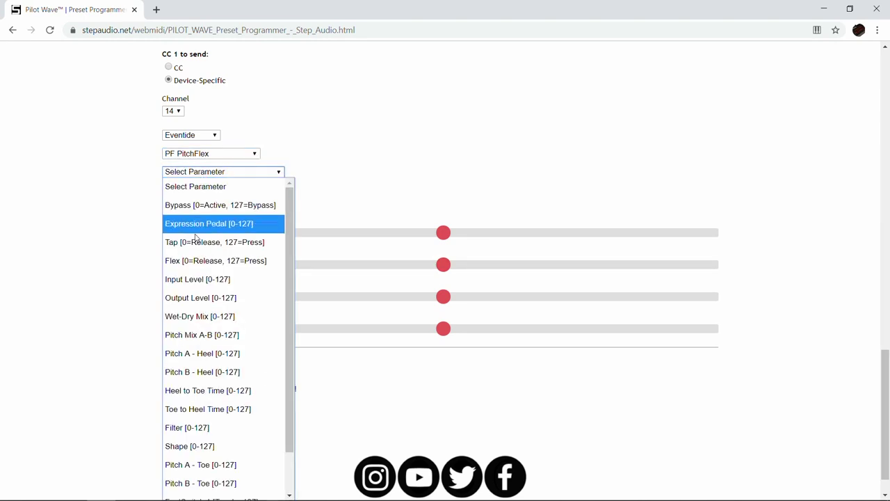
left_click(226, 353)
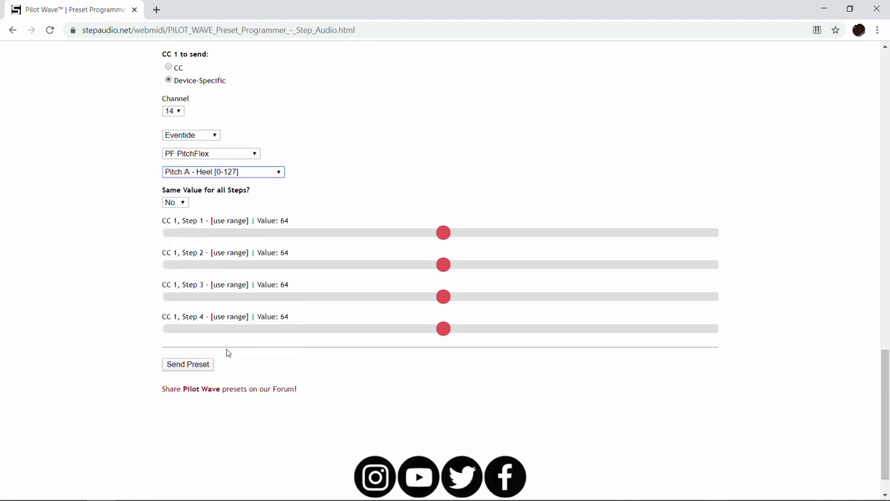